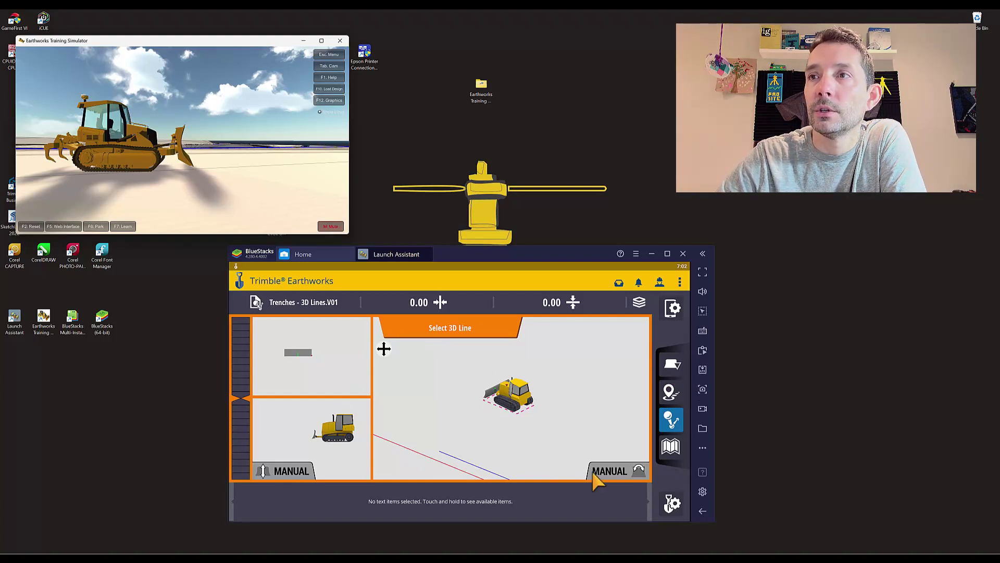
Step: Open the job setup in the work settings and change the mode to Infield
{"action": "left_click", "coordinate": [673, 503]}
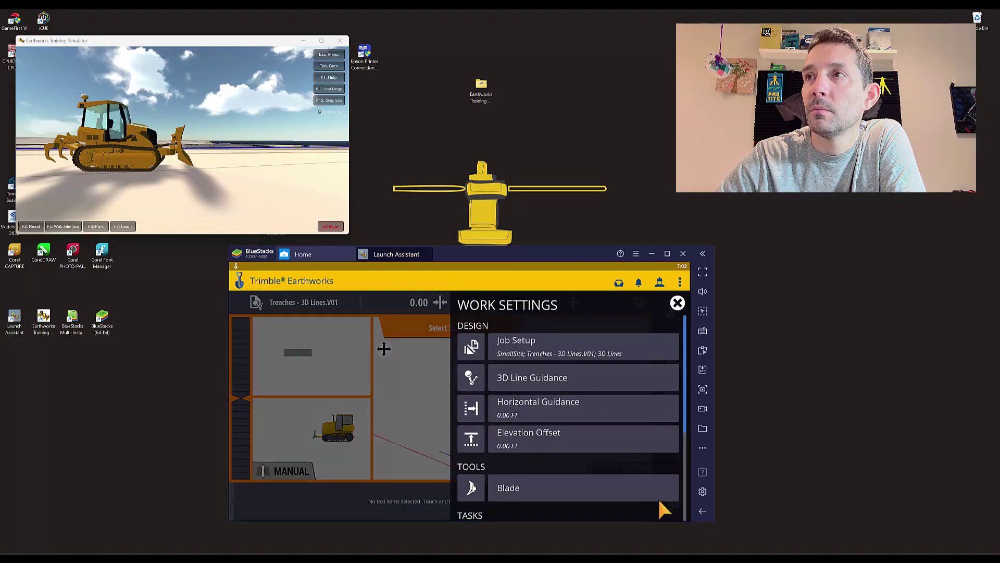
{"action": "left_click", "coordinate": [528, 348]}
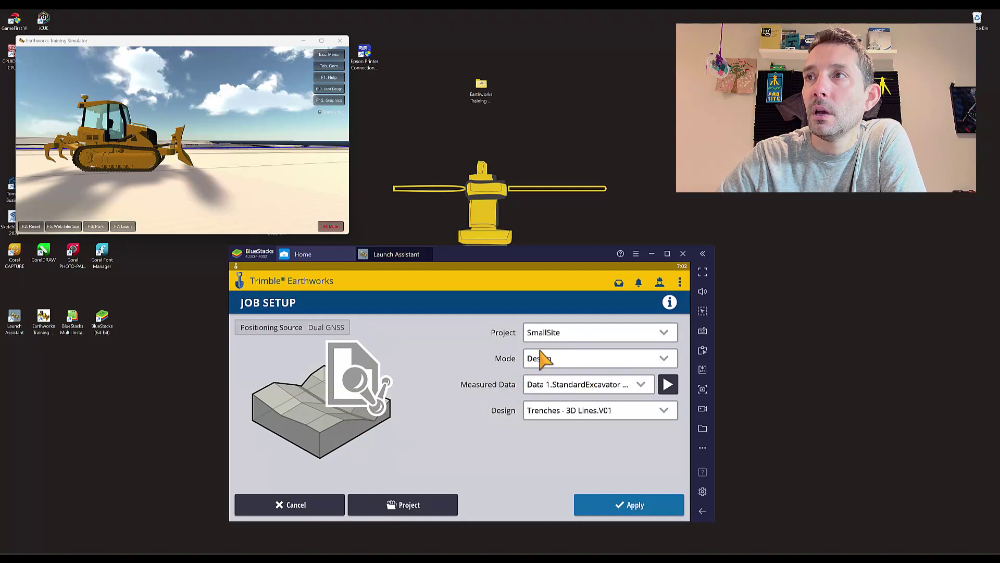
{"action": "left_click", "coordinate": [548, 359]}
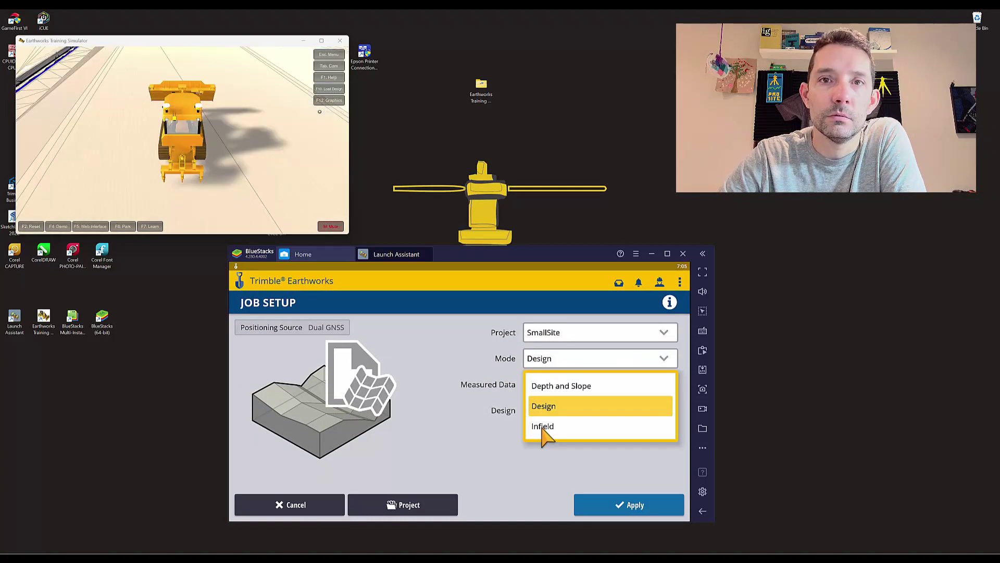
{"action": "left_click", "coordinate": [543, 427]}
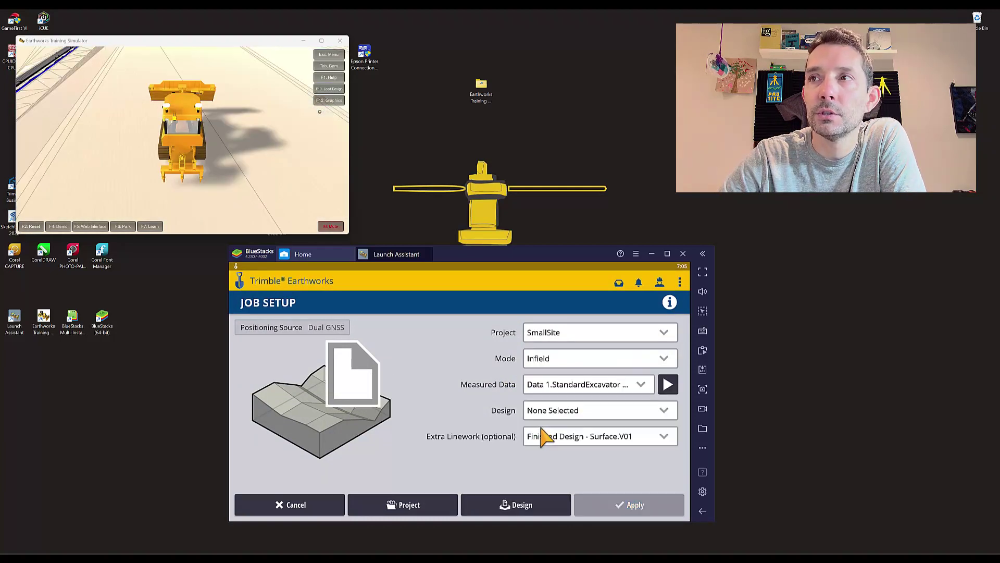
Step: Start creating a new Level infield design for the job
{"action": "left_click", "coordinate": [667, 414]}
{"action": "left_click", "coordinate": [668, 414]}
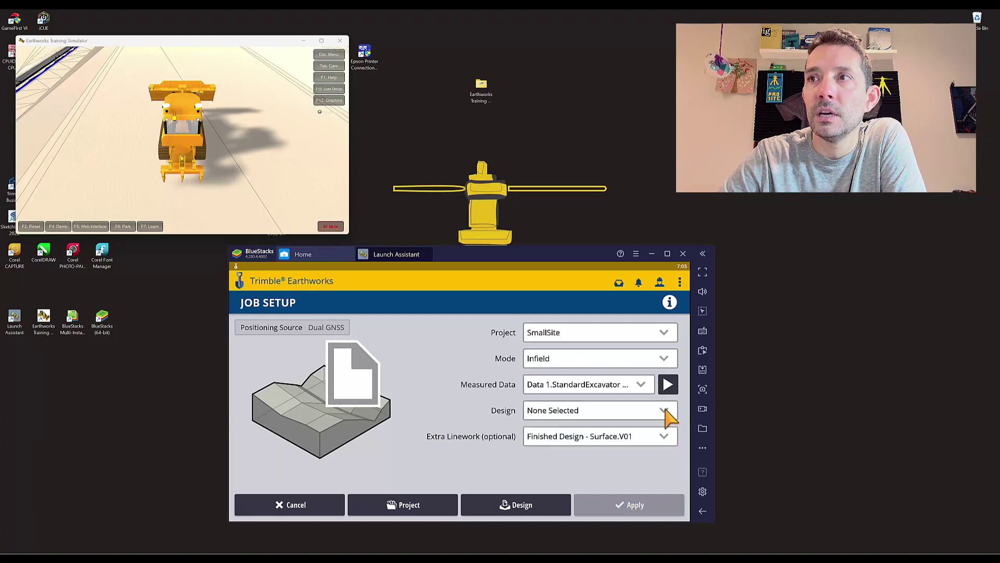
{"action": "left_click", "coordinate": [529, 510]}
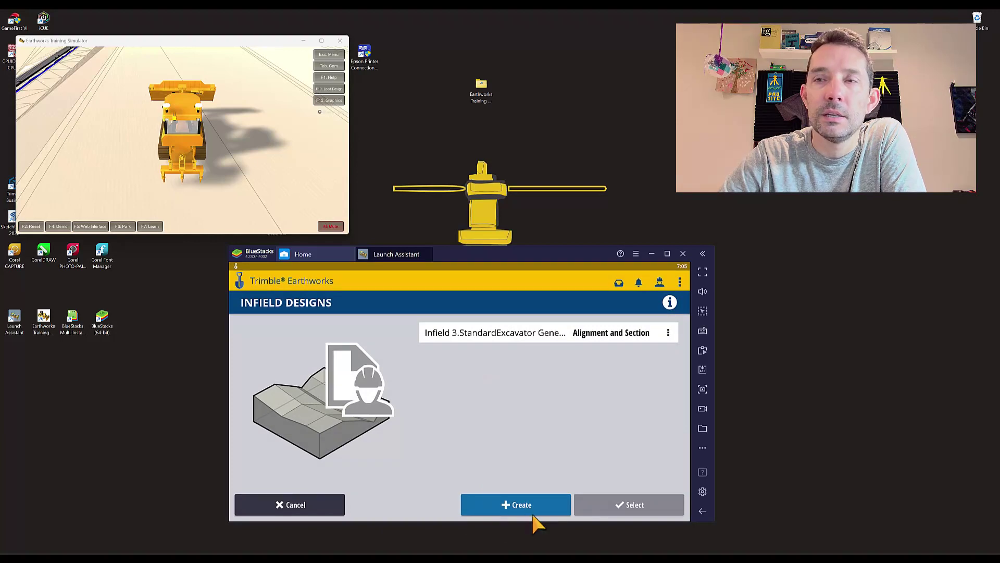
{"action": "left_click", "coordinate": [513, 508]}
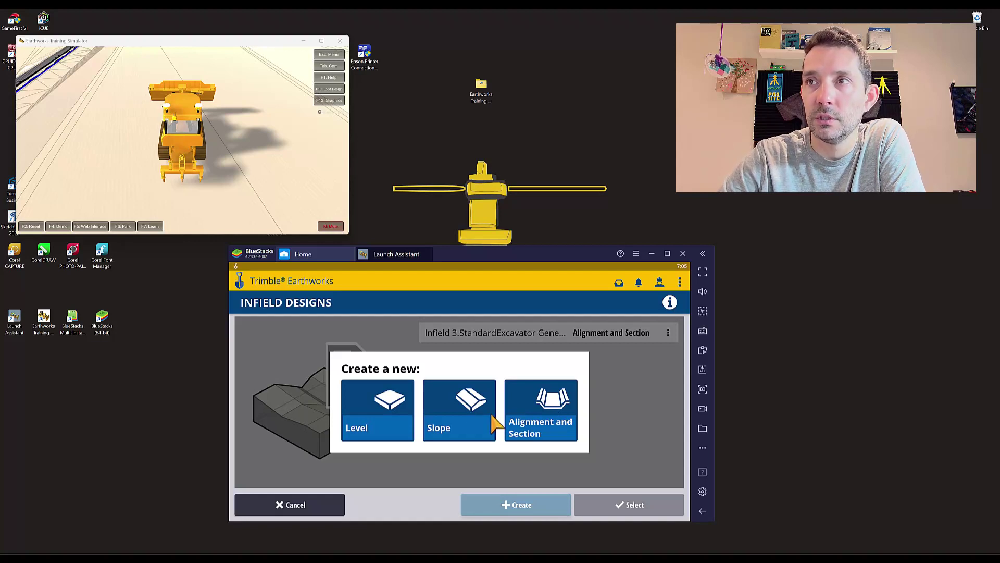
{"action": "left_click", "coordinate": [364, 406]}
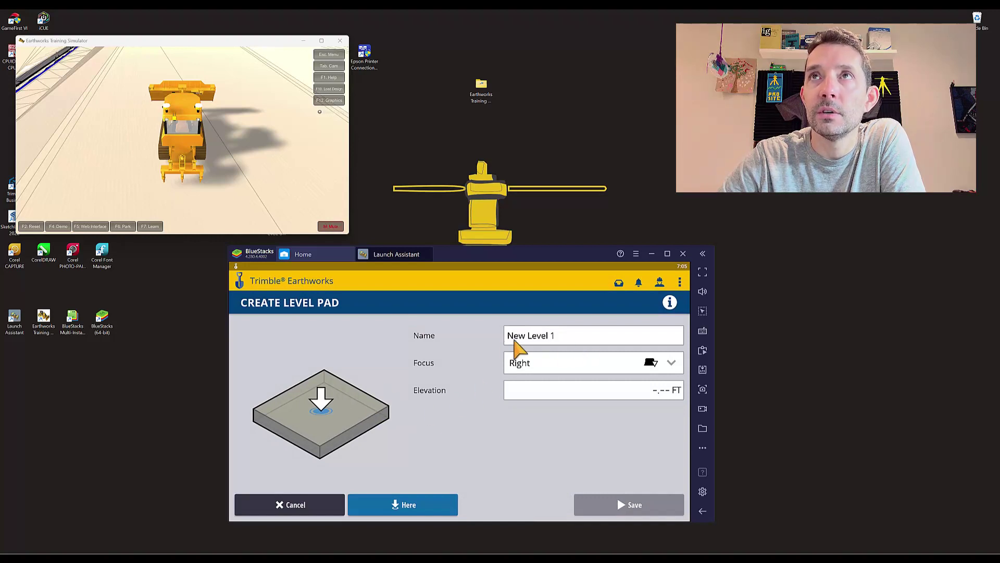
Step: Cycle through the simulator's camera views and finish on the cab view facing the blade
{"action": "key", "text": "Tab"}
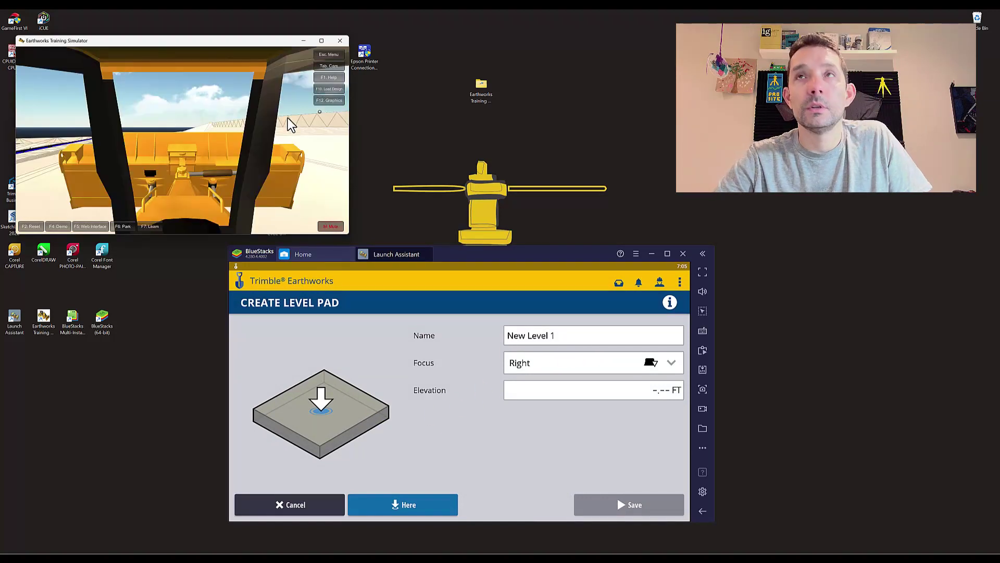
{"action": "key", "text": "Tab"}
{"action": "key", "text": "Tab"}
{"action": "key", "text": "Tab"}
{"action": "key", "text": "Tab"}
{"action": "key", "text": "Tab"}
{"action": "key", "text": "Tab"}
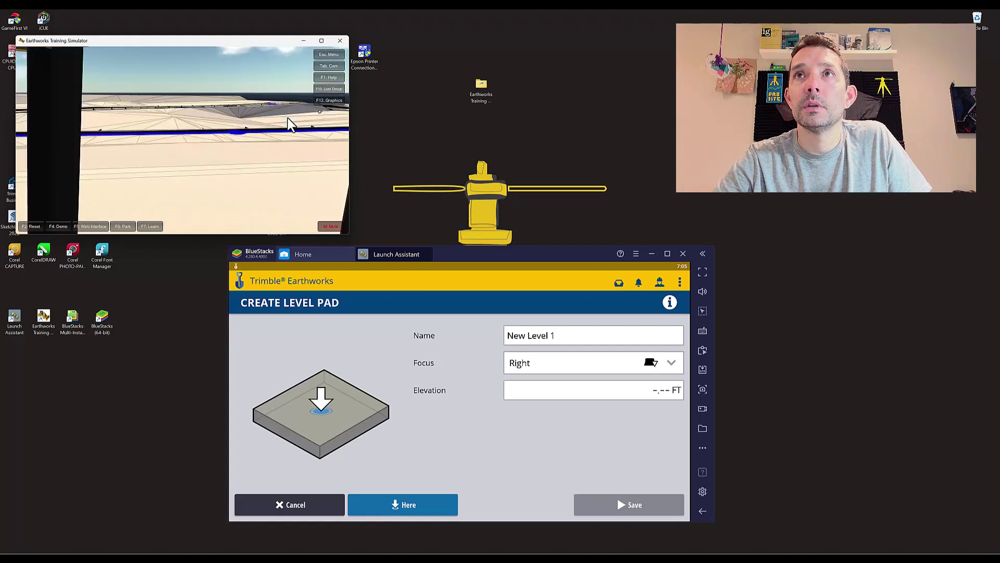
{"action": "key", "text": "Tab"}
{"action": "key", "text": "Tab"}
{"action": "key", "text": "Tab"}
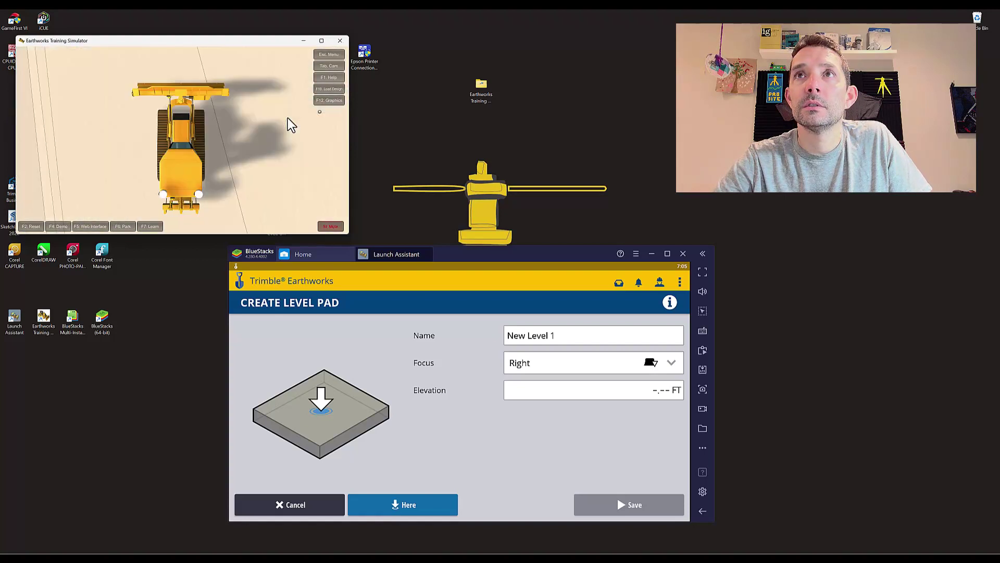
{"action": "key", "text": "Tab"}
{"action": "key", "text": "Tab"}
{"action": "key", "text": "Tab"}
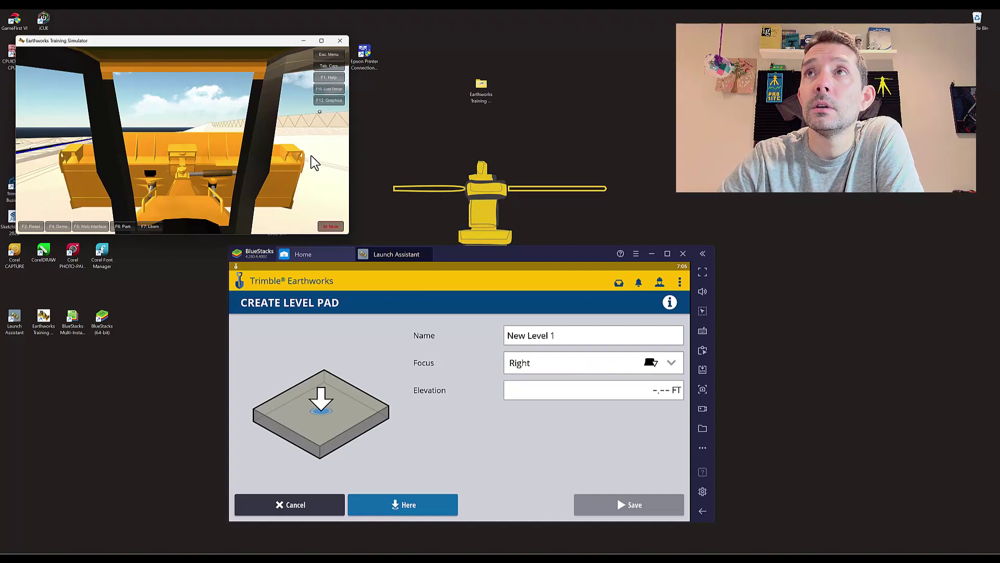
Step: Lower the dozer blade to the ground and capture the level pad's elevation there with the focus set to Right
{"action": "key", "text": "Down"}
{"action": "key", "text": "Down"}
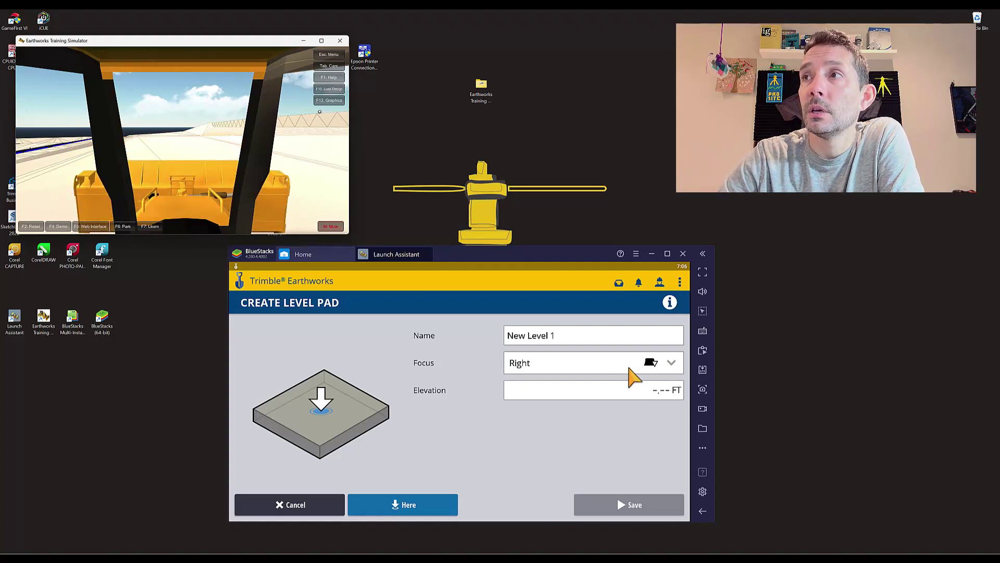
{"action": "left_click", "coordinate": [672, 363]}
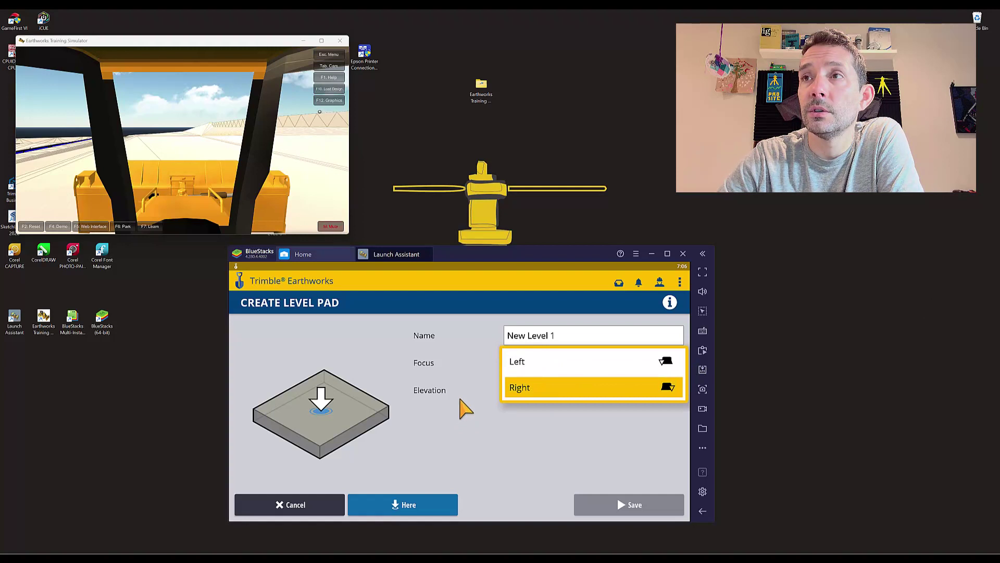
{"action": "left_click", "coordinate": [560, 393]}
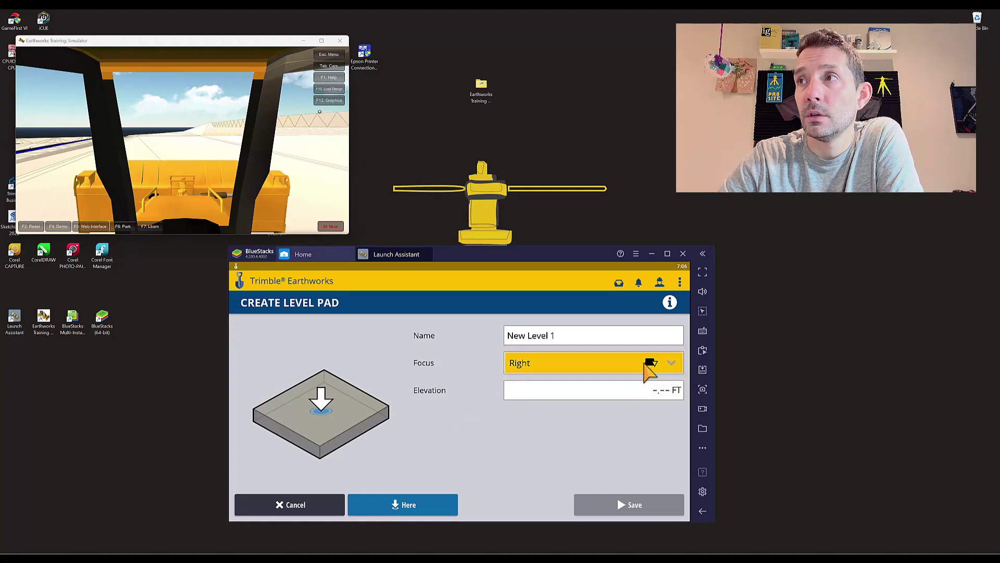
{"action": "left_click", "coordinate": [645, 364]}
{"action": "left_click", "coordinate": [465, 464]}
{"action": "left_click", "coordinate": [406, 509]}
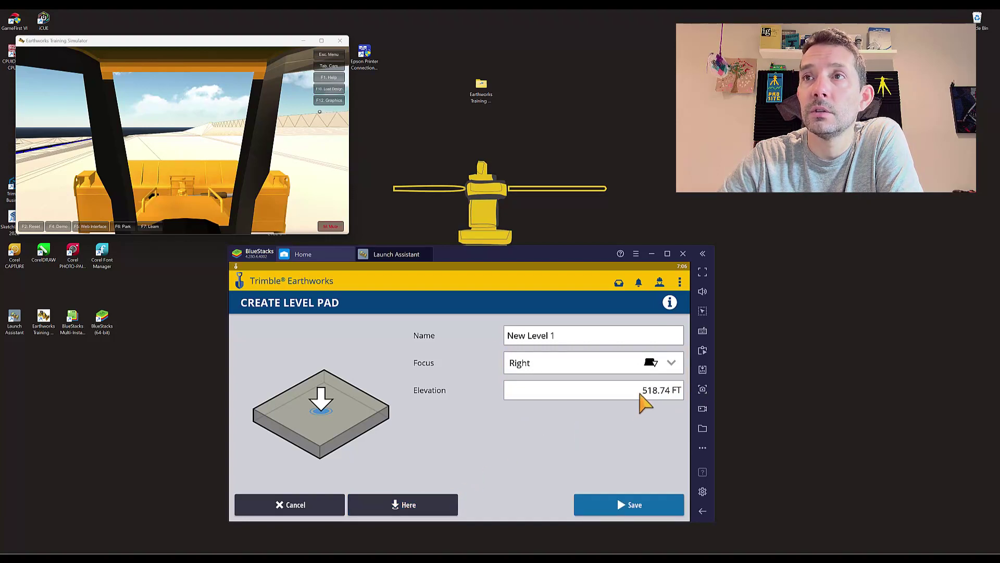
Step: Save the level pad as New Level 1 and apply it as the job's design
{"action": "left_click", "coordinate": [641, 395]}
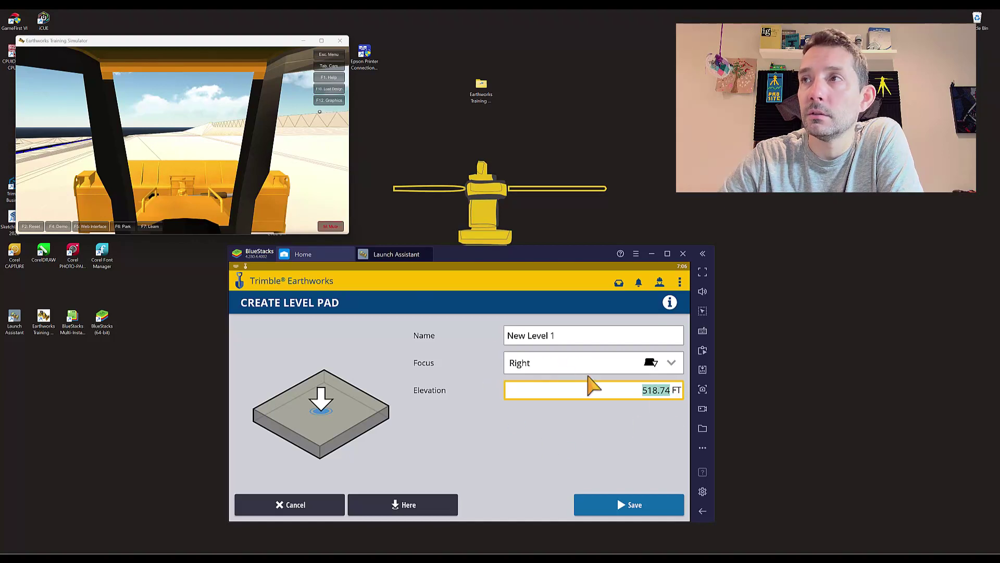
{"action": "left_click", "coordinate": [616, 504]}
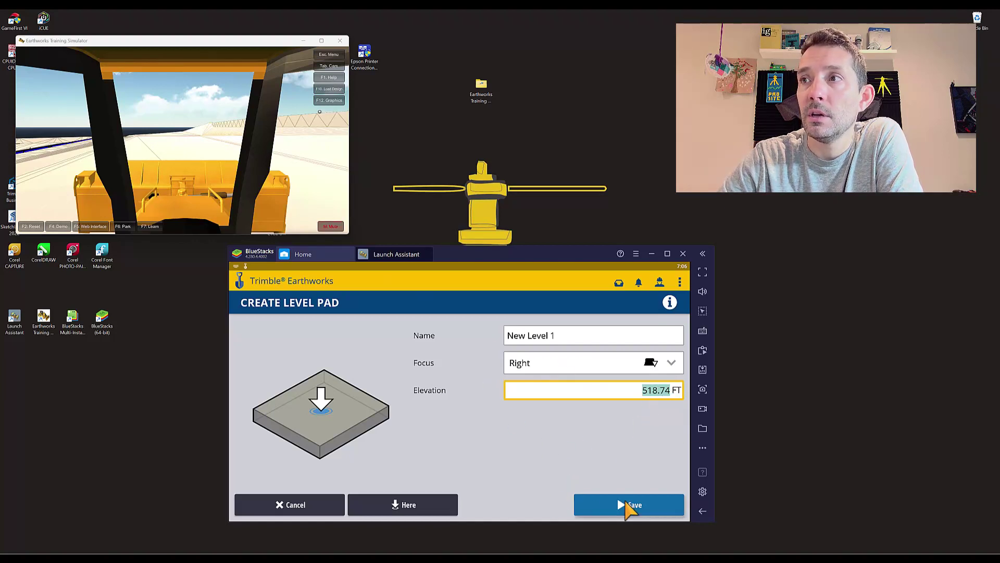
{"action": "left_click", "coordinate": [630, 506]}
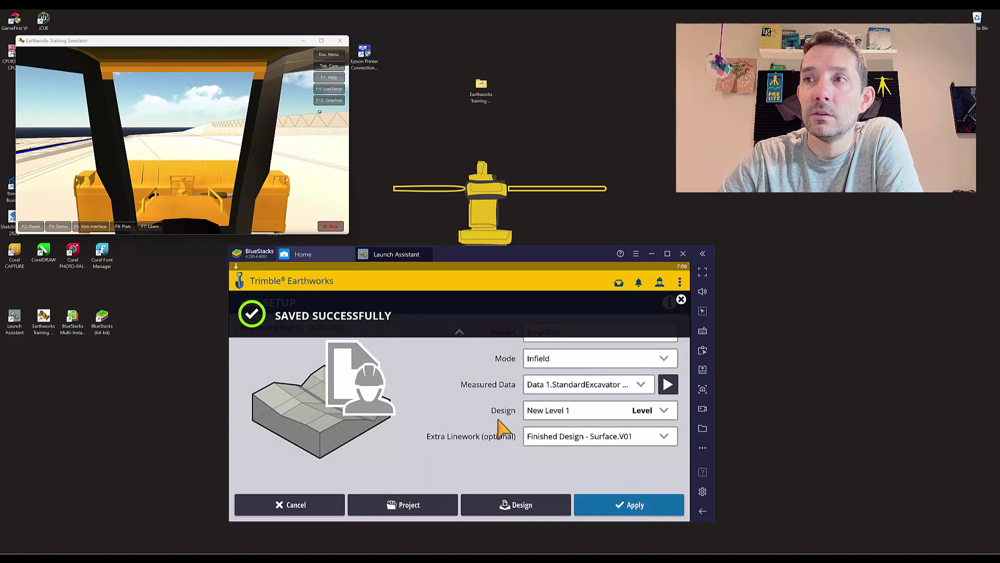
{"action": "left_click", "coordinate": [630, 505]}
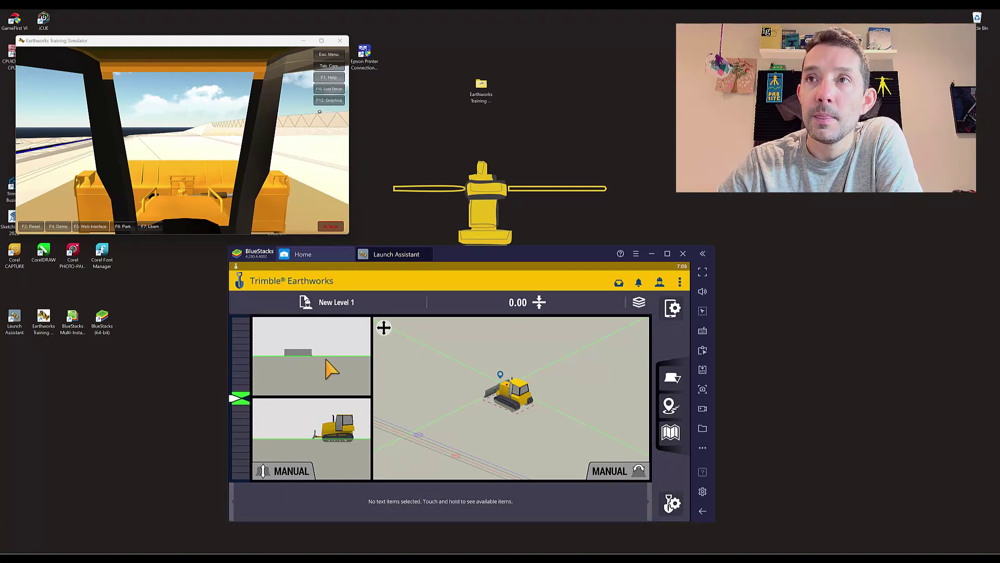
Step: Move the dozer blade up and down against the level design, leaving it raised above grade
{"action": "key", "text": "Down"}
{"action": "key", "text": "Up"}
{"action": "key", "text": "Up"}
{"action": "key", "text": "Down"}
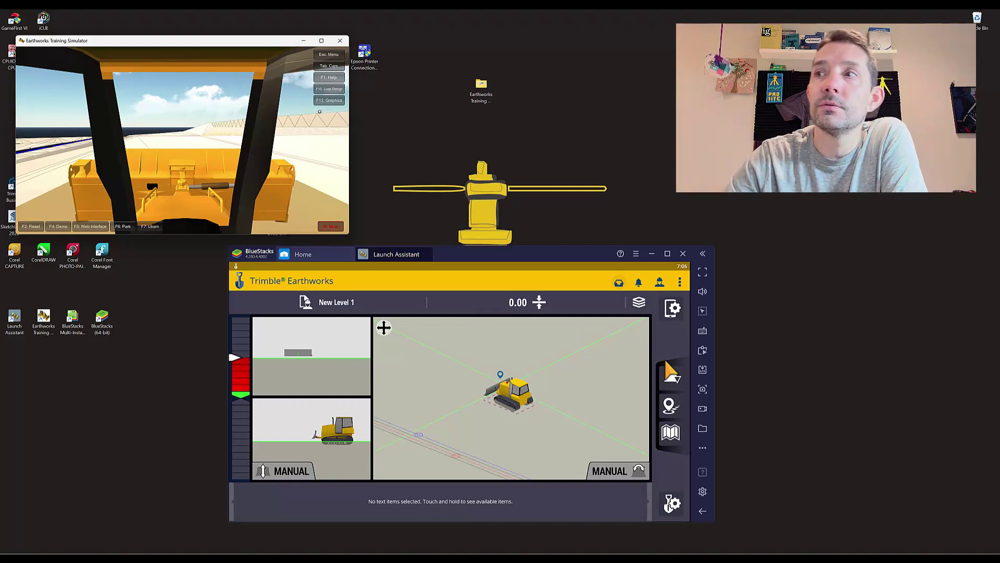
Step: Return to the job setup and start creating a new Slope infield design
{"action": "left_click", "coordinate": [673, 503]}
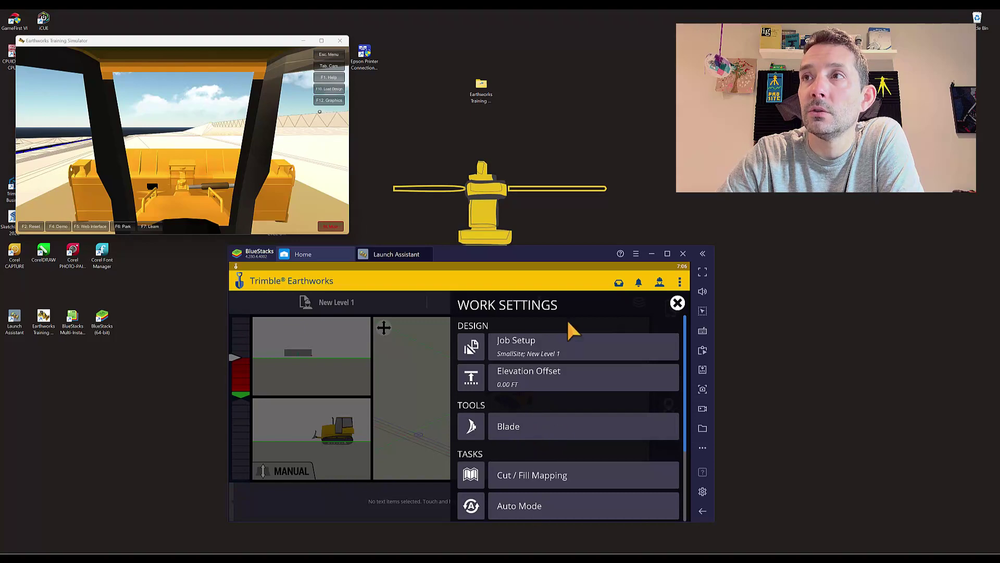
{"action": "left_click", "coordinate": [532, 346]}
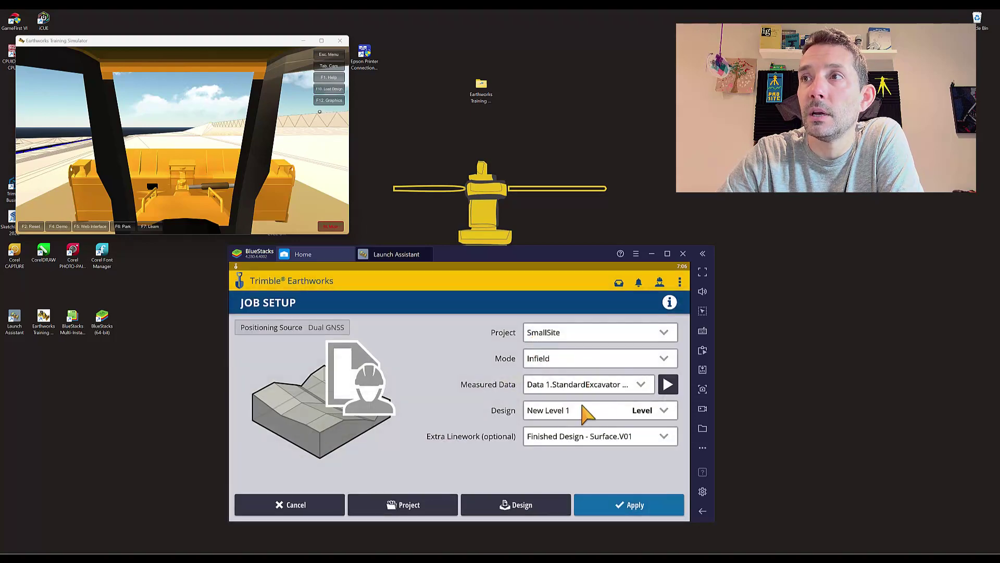
{"action": "left_click", "coordinate": [521, 503]}
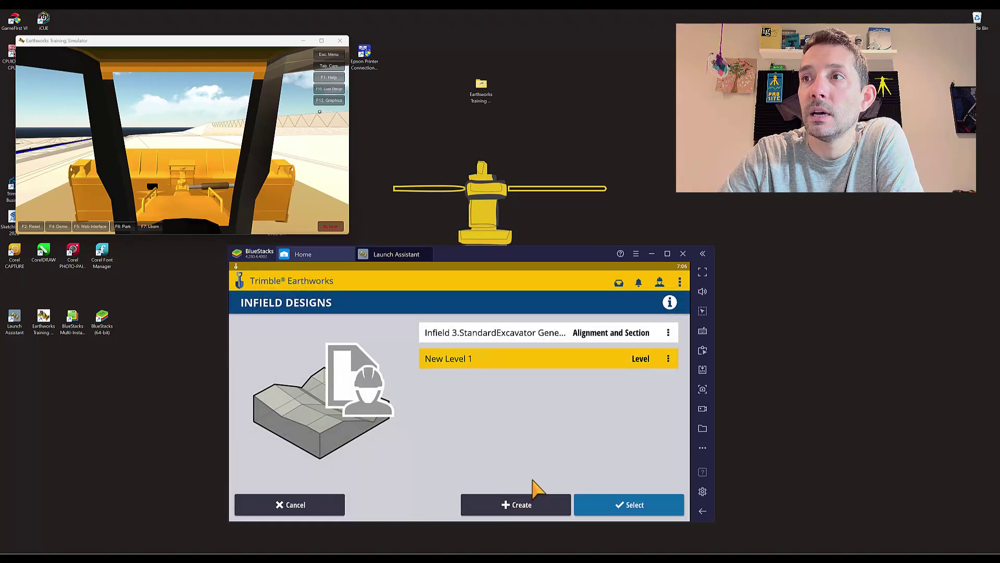
{"action": "left_click", "coordinate": [532, 513]}
{"action": "left_click", "coordinate": [451, 395]}
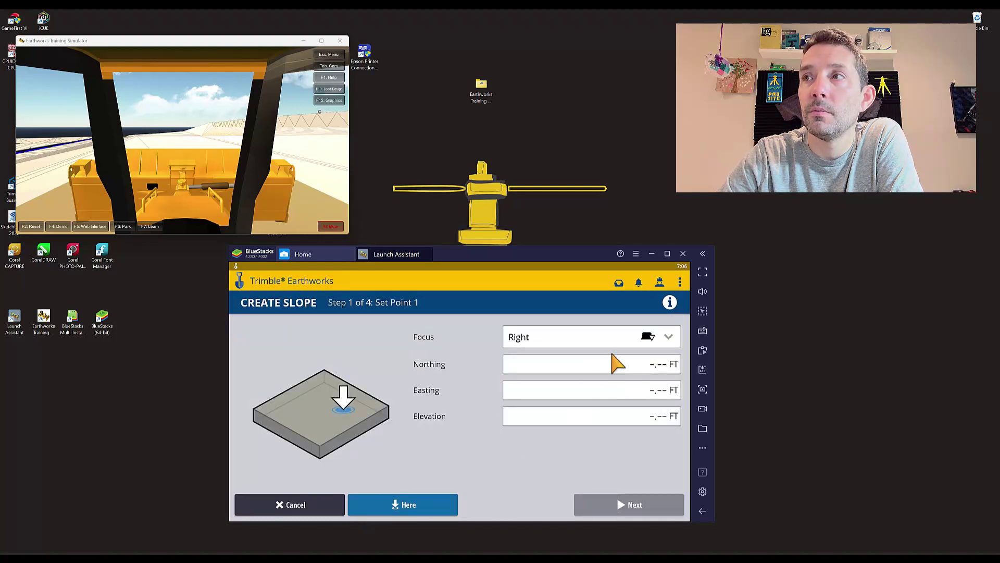
Step: Enter point 1 of the slope manually with northing 2546848 ft, easting 1251 ft and elevation 8748 ft
{"action": "left_click", "coordinate": [649, 367]}
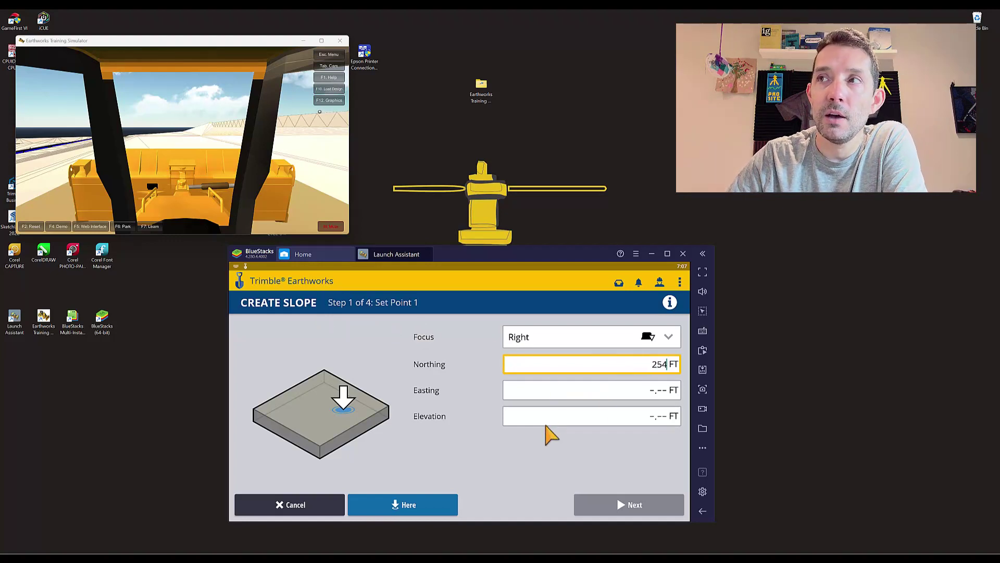
{"action": "left_click", "coordinate": [647, 396]}
{"action": "type", "text": "1251"}
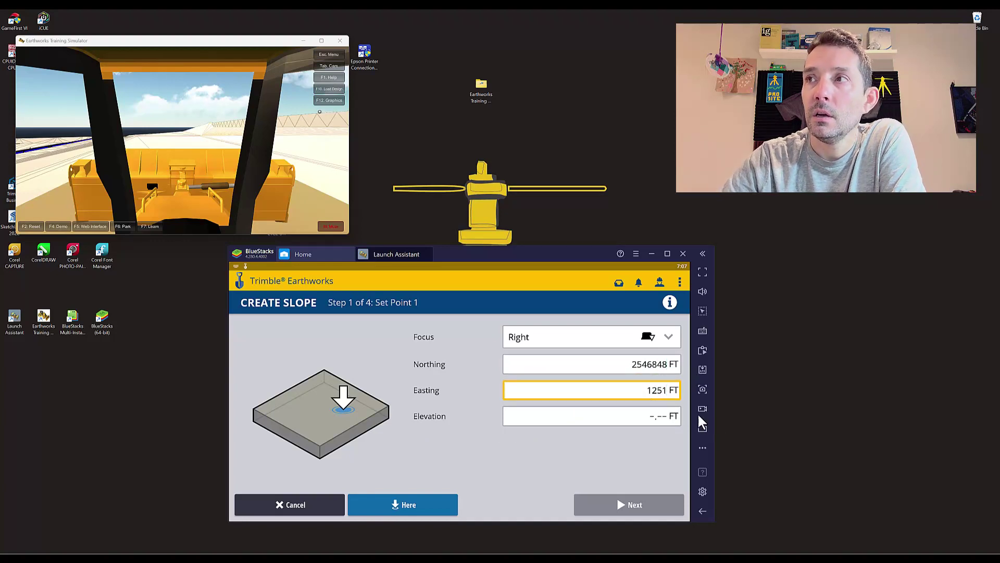
{"action": "left_click", "coordinate": [663, 419]}
{"action": "type", "text": "8748"}
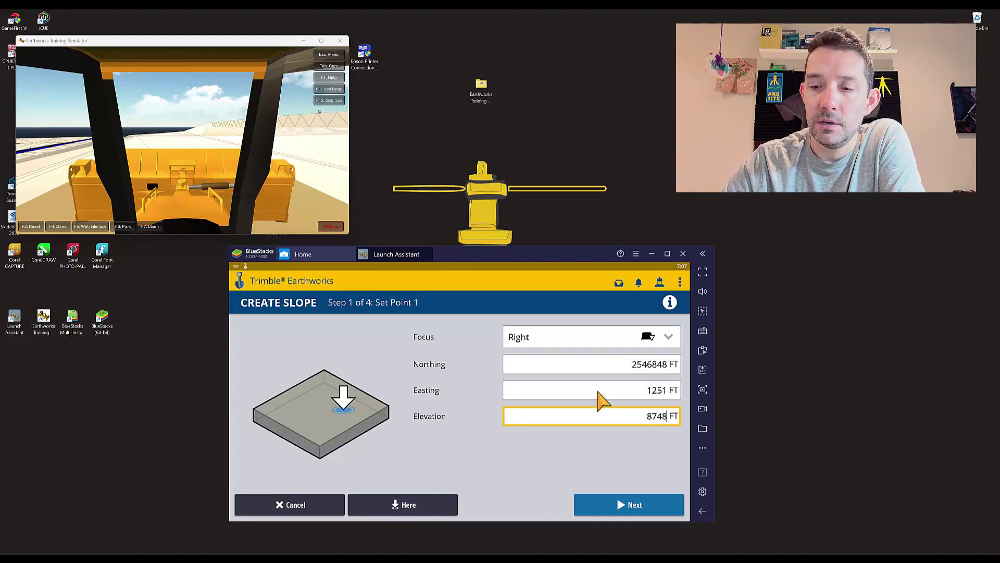
Step: Capture slope points 1 and 2 with the blade's Right focus, repositioning the dozer between them and using the 2-Point slope type
{"action": "left_click", "coordinate": [397, 507]}
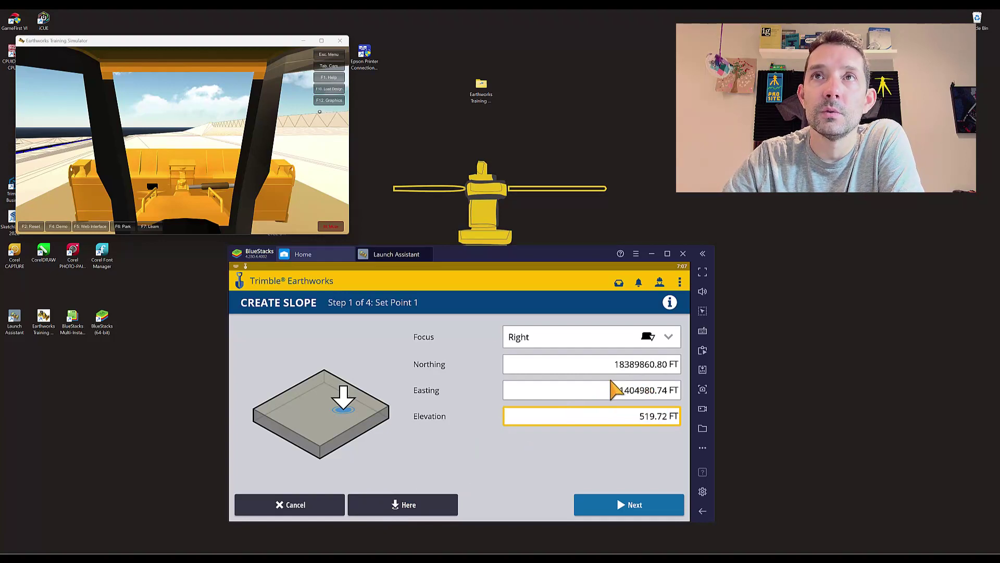
{"action": "left_click", "coordinate": [620, 509]}
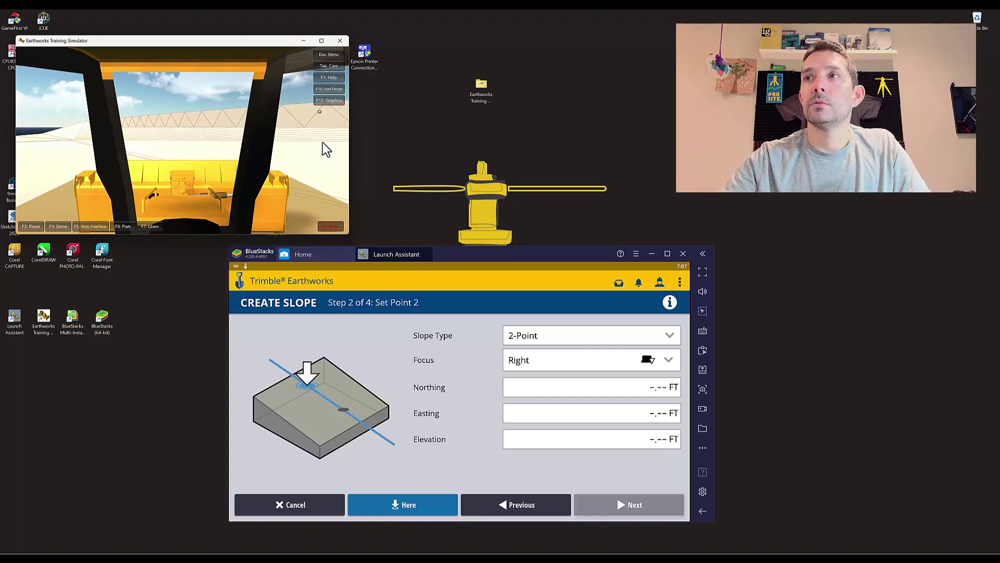
{"action": "left_click", "coordinate": [410, 503]}
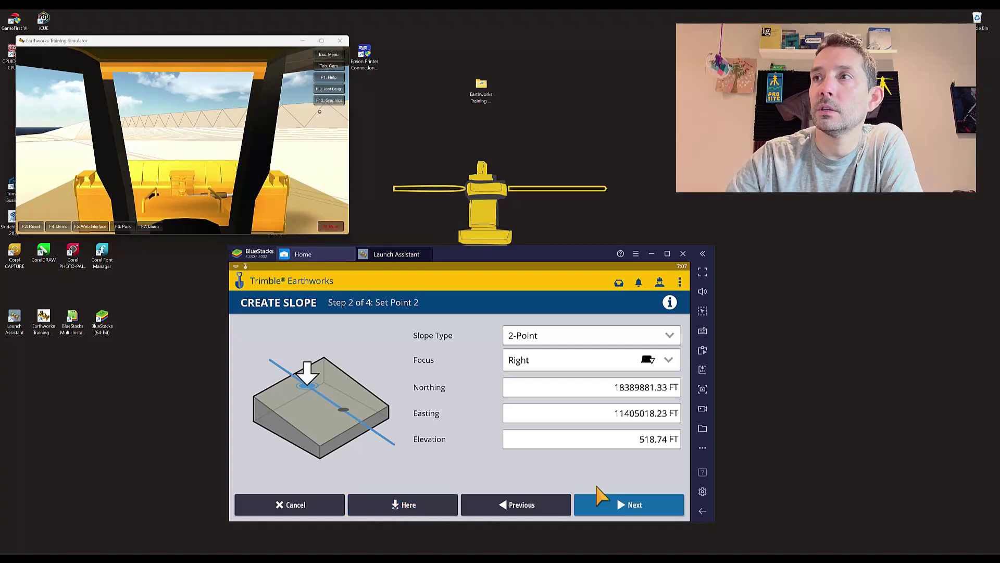
{"action": "left_click", "coordinate": [638, 504]}
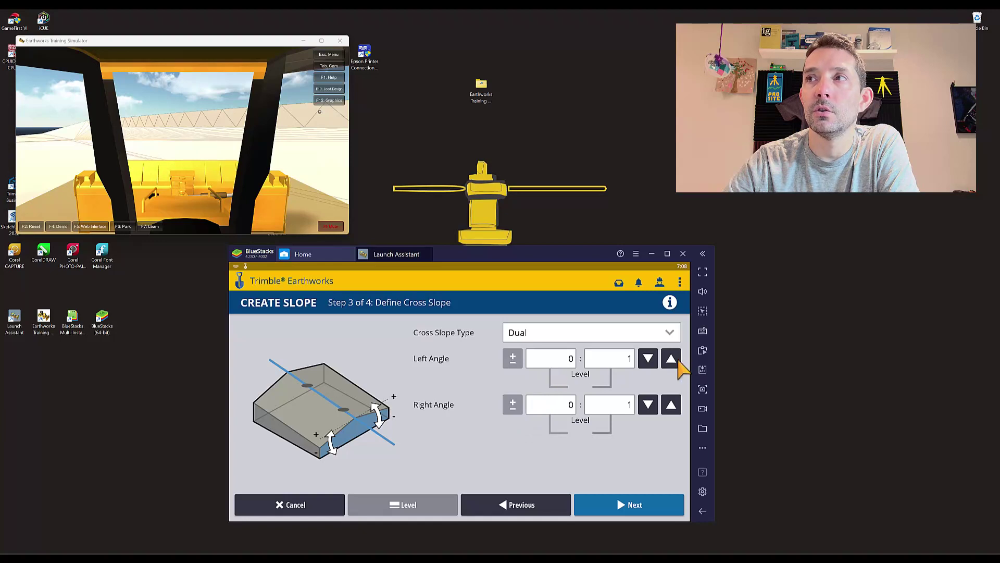
Step: Try stepping the left angle of the dual cross slope up and back down to level
{"action": "left_click", "coordinate": [677, 361]}
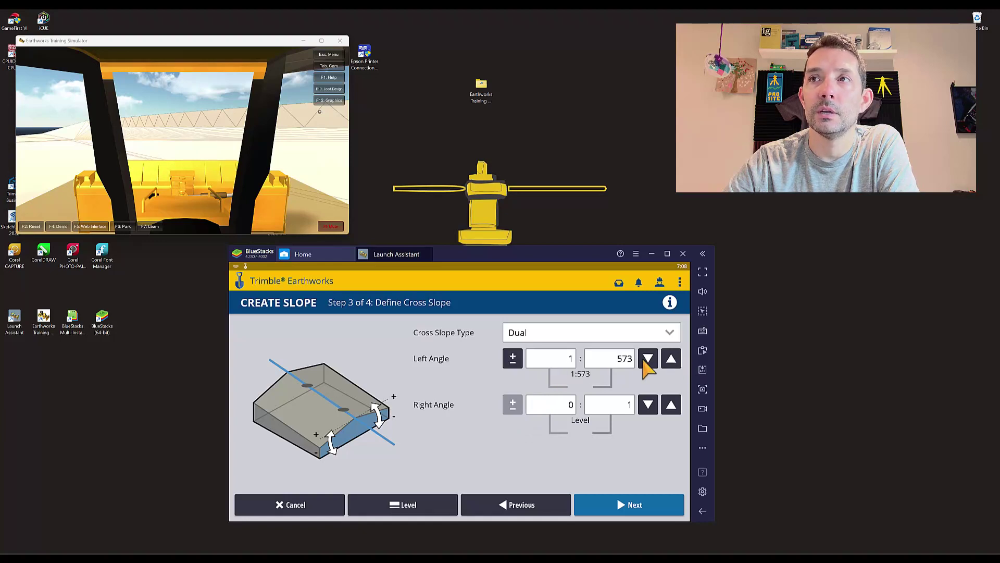
{"action": "left_click", "coordinate": [648, 359]}
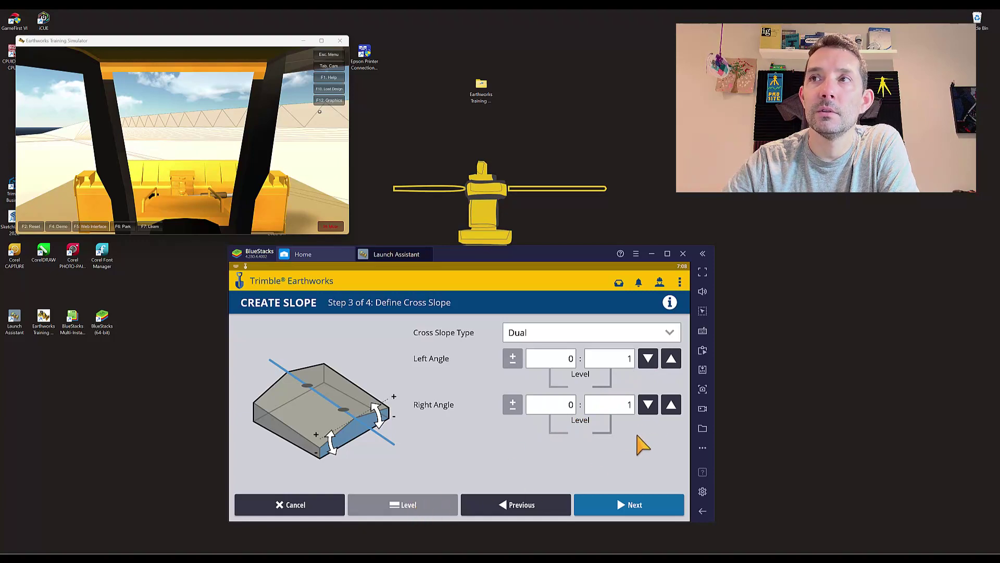
{"action": "left_click", "coordinate": [644, 360]}
{"action": "left_click", "coordinate": [667, 359]}
{"action": "left_click", "coordinate": [668, 357]}
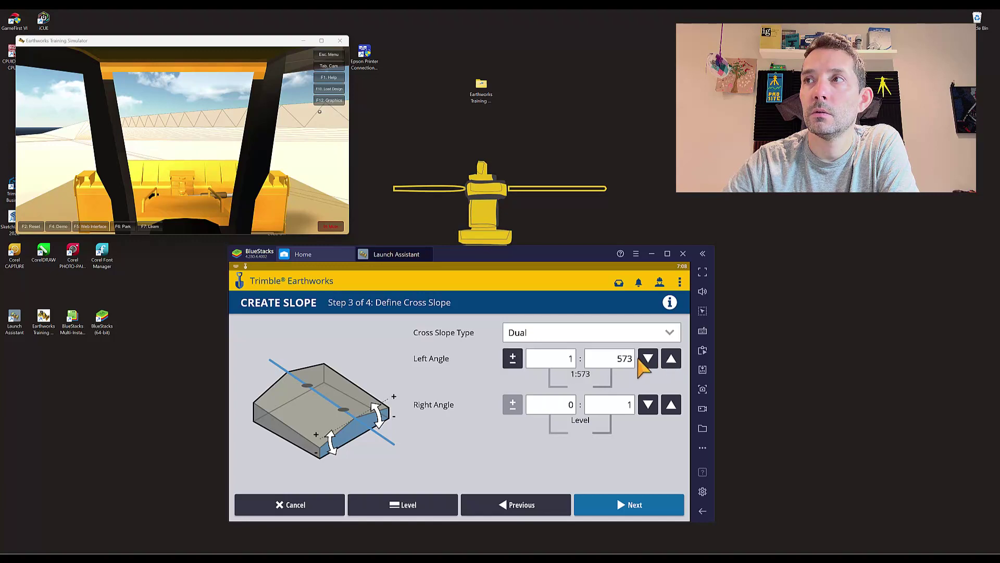
{"action": "left_click", "coordinate": [647, 359]}
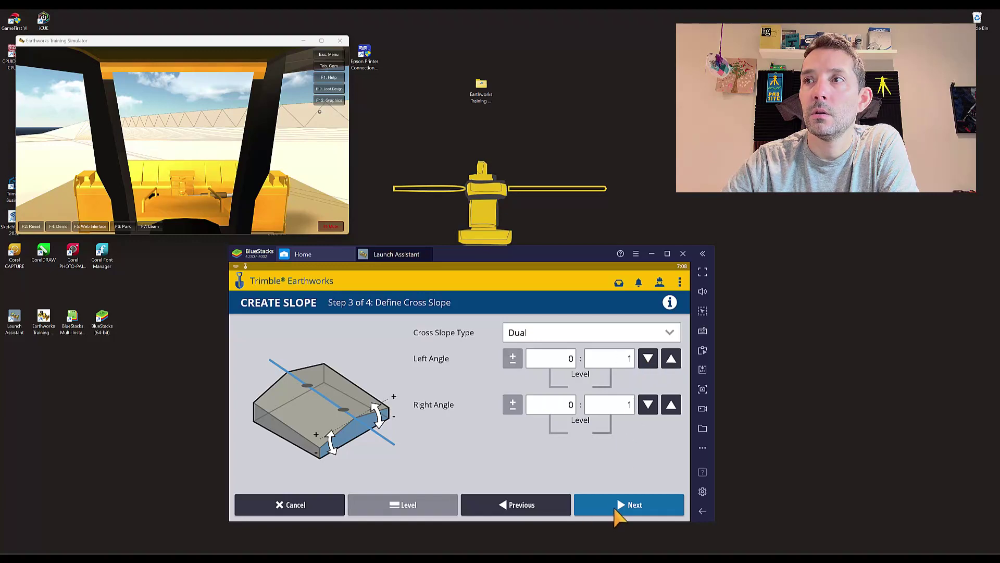
Step: Save the slope design as New Slope 1 with level dual cross slopes and apply it to the job
{"action": "left_click", "coordinate": [620, 513]}
{"action": "left_click", "coordinate": [584, 338]}
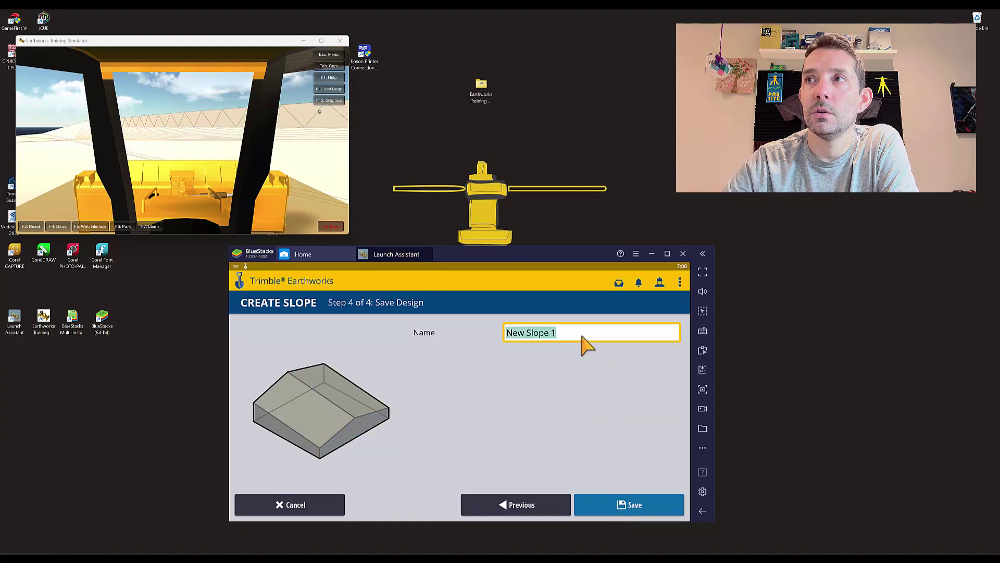
{"action": "left_click", "coordinate": [615, 510]}
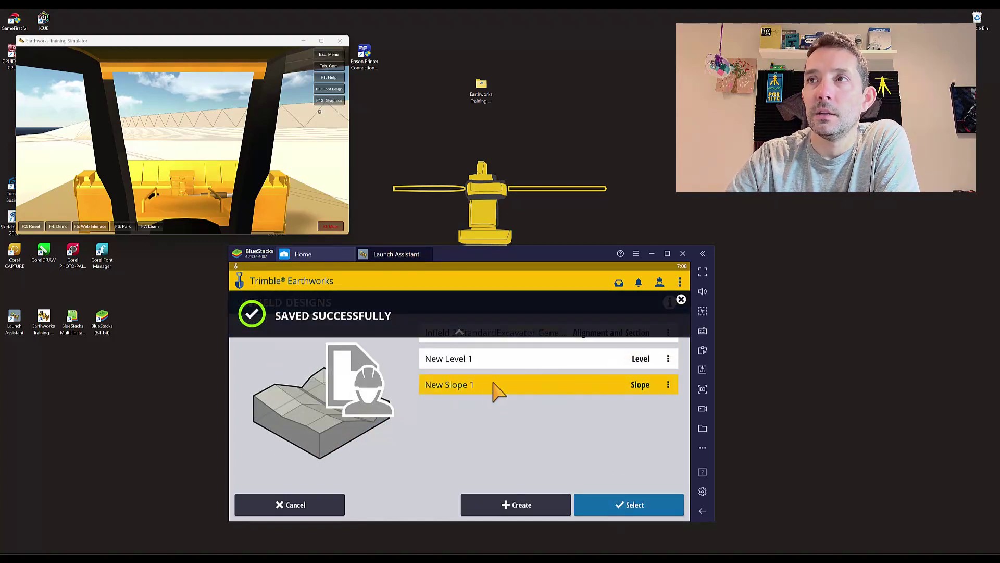
{"action": "left_click", "coordinate": [642, 510]}
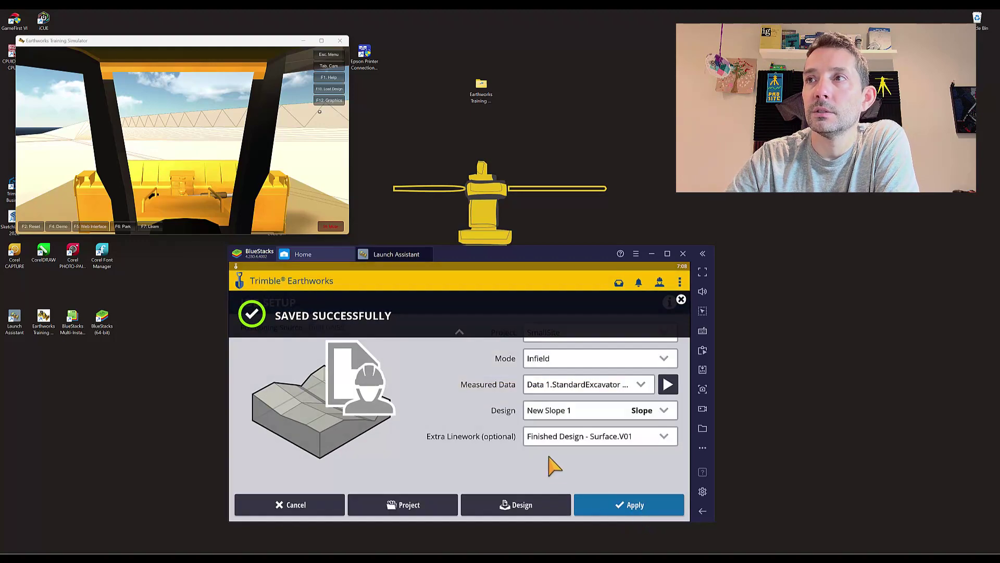
{"action": "left_click", "coordinate": [619, 506]}
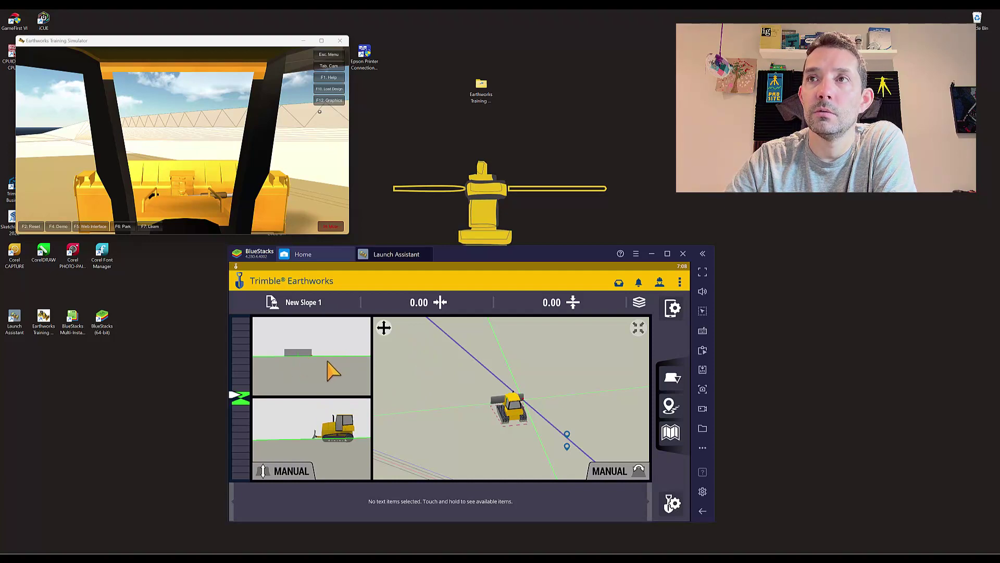
Step: Add Cut/Fill Left, Cut/Fill Center, Cut/Fill Right and Guidance Line as text items on the work screen
{"action": "scroll", "coordinate": [552, 443], "scroll_direction": "down", "scroll_amount": 3}
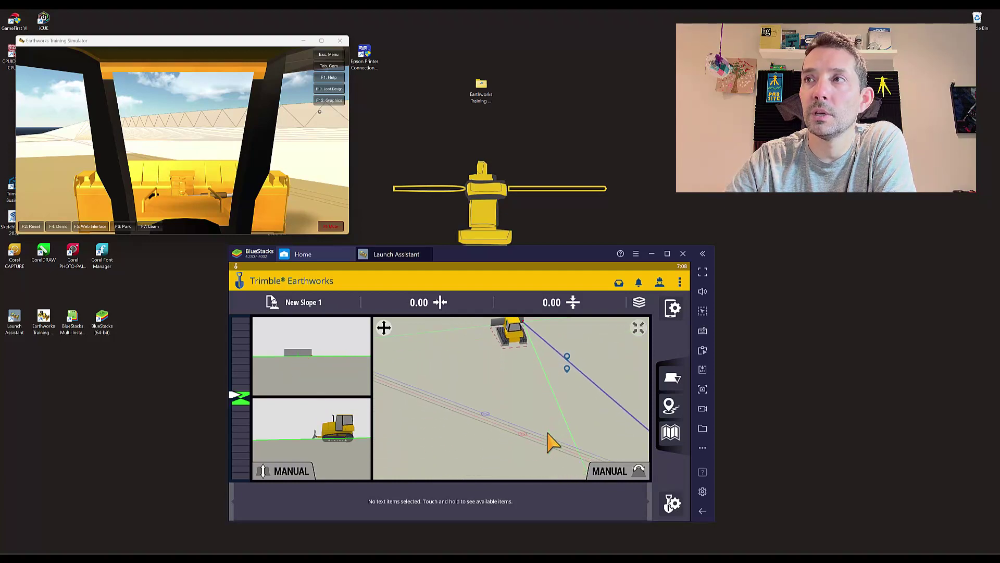
{"action": "scroll", "coordinate": [525, 406], "scroll_direction": "up", "scroll_amount": 2}
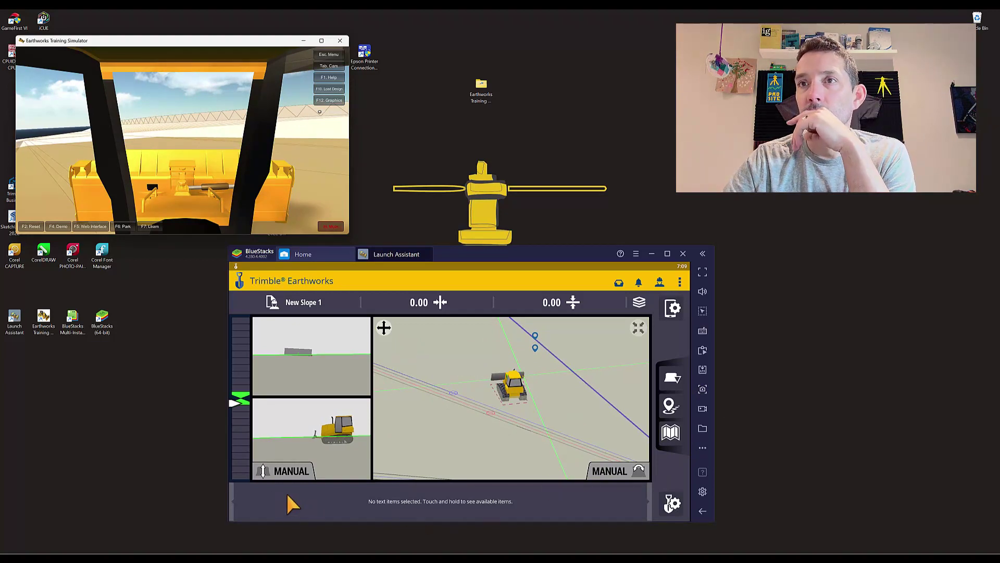
{"action": "left_click", "coordinate": [409, 496]}
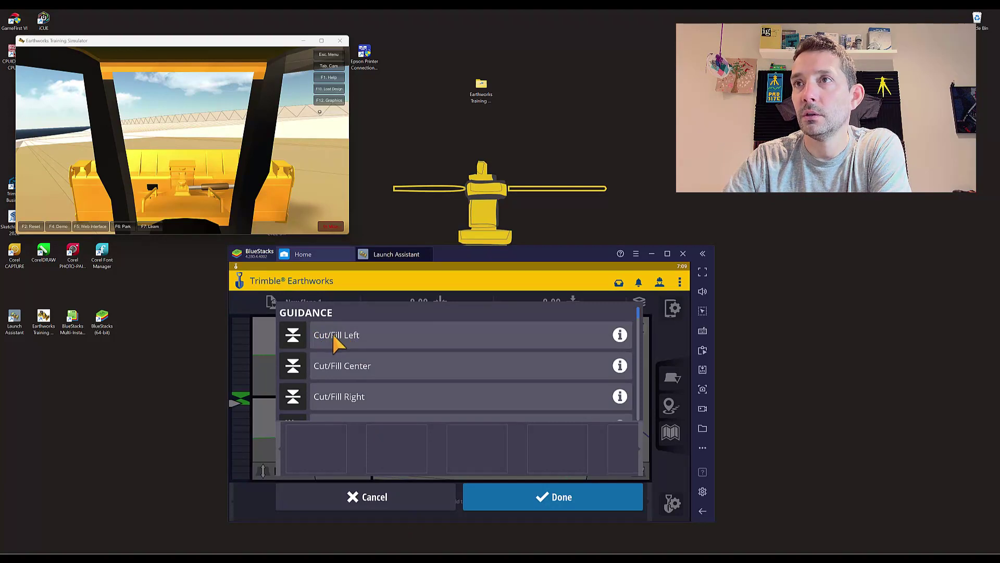
{"action": "left_click", "coordinate": [297, 336]}
{"action": "left_click", "coordinate": [294, 366]}
{"action": "left_click", "coordinate": [298, 392]}
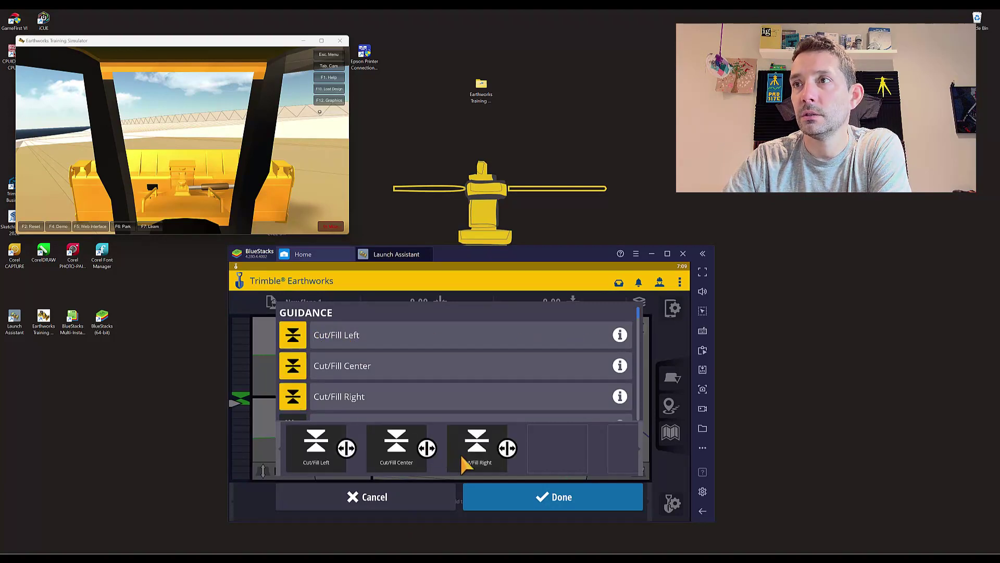
{"action": "scroll", "coordinate": [500, 390], "scroll_direction": "down", "scroll_amount": 3}
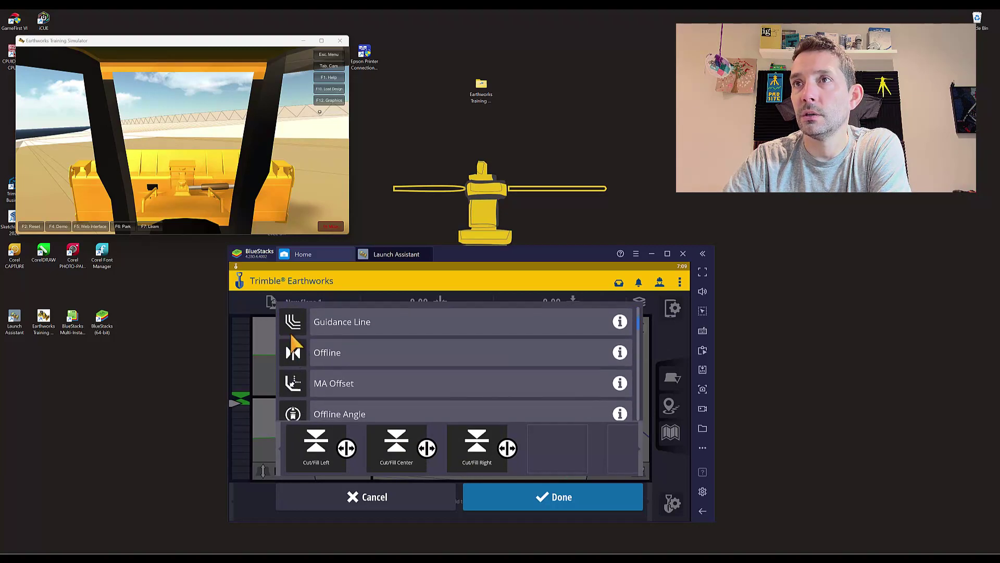
{"action": "left_click", "coordinate": [292, 333]}
{"action": "scroll", "coordinate": [414, 402], "scroll_direction": "down", "scroll_amount": 5}
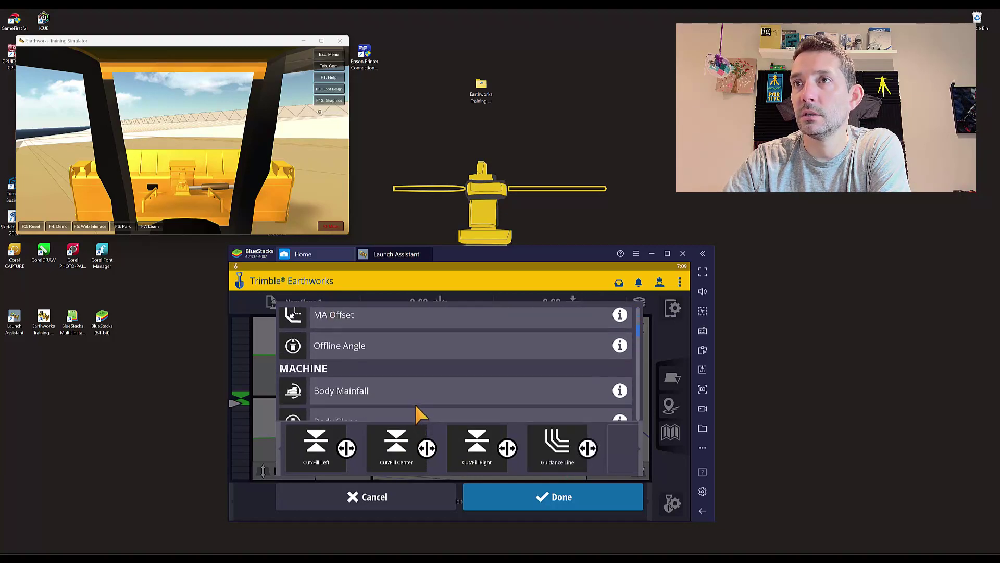
{"action": "scroll", "coordinate": [415, 405], "scroll_direction": "down", "scroll_amount": 1}
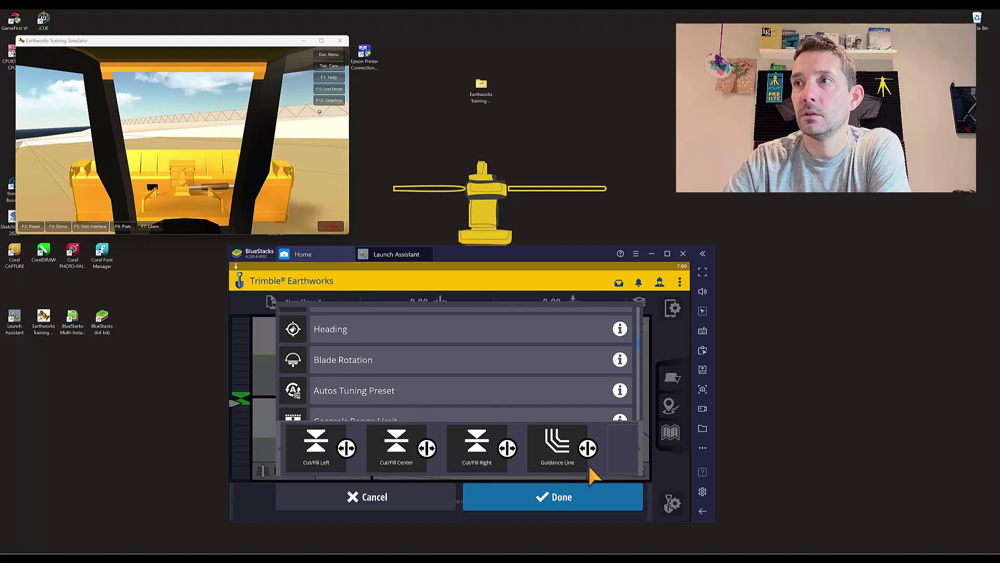
{"action": "left_click", "coordinate": [546, 499]}
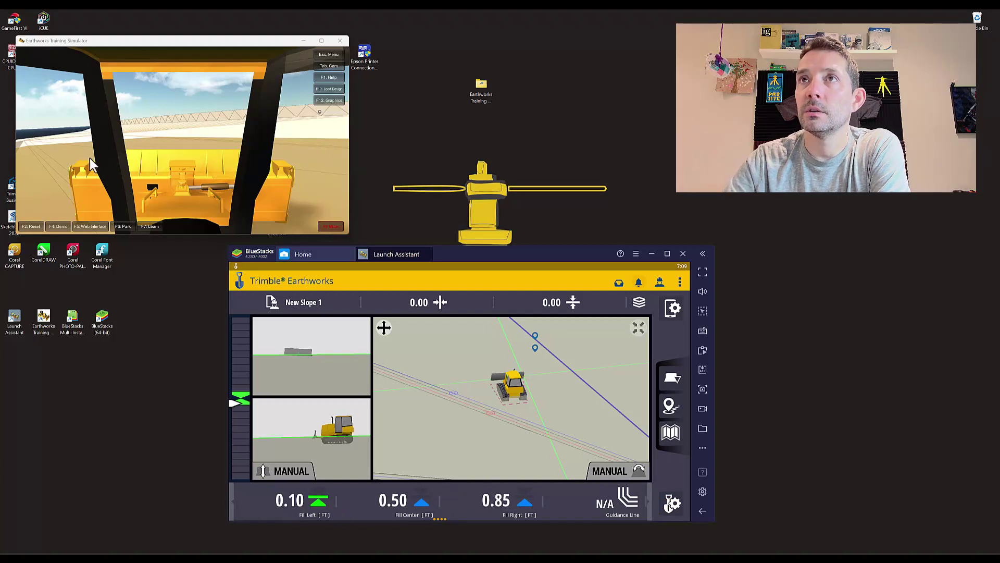
Step: Raise and lower the dozer blade to check the cut/fill values against the New Slope 1 design
{"action": "key", "text": "Down"}
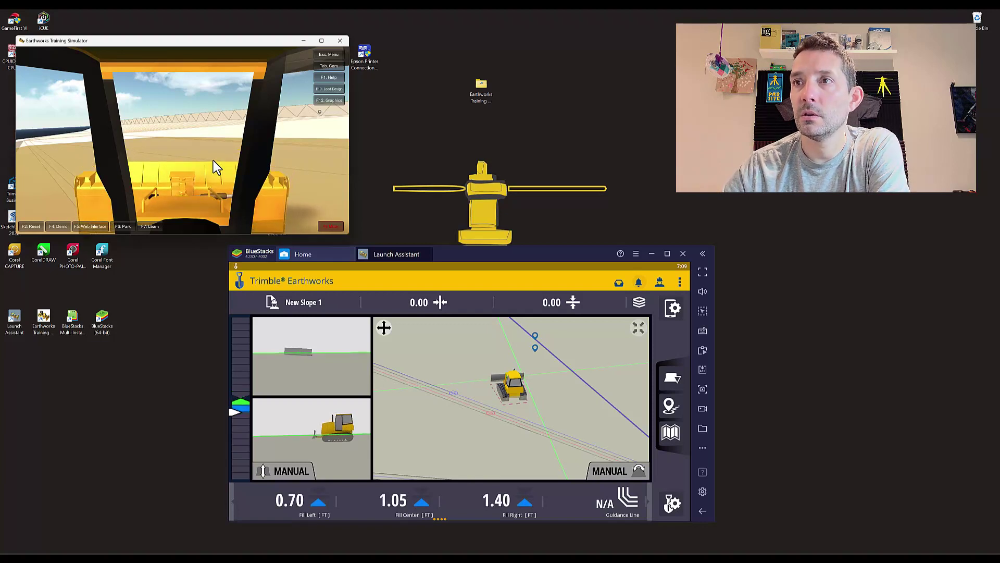
{"action": "key", "text": "Up"}
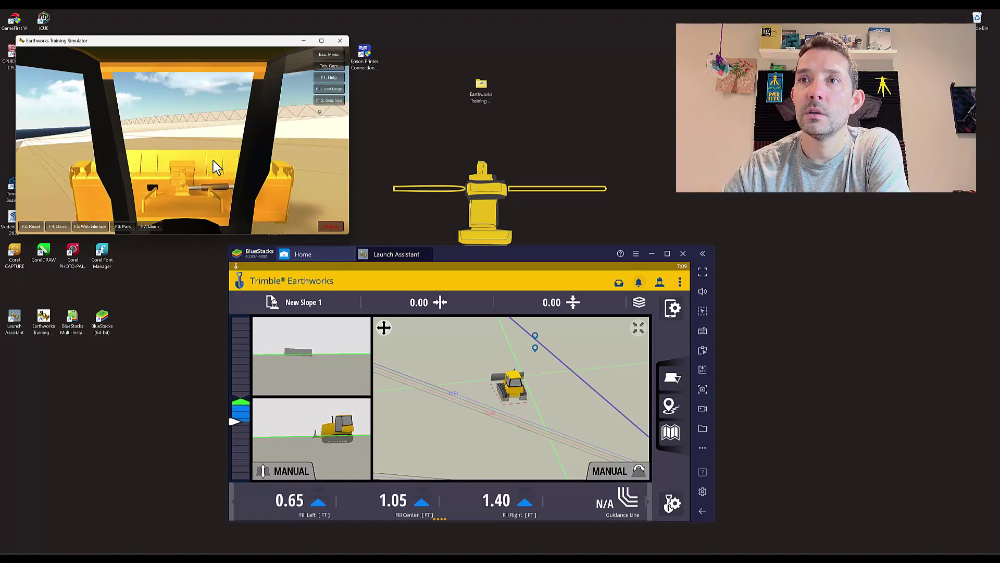
{"action": "key", "text": "Down"}
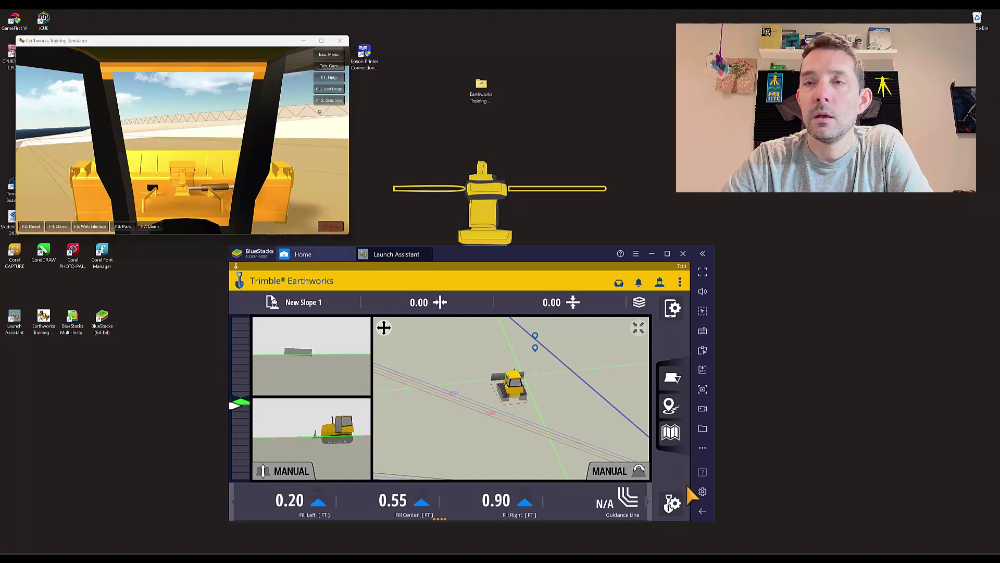
Step: Return to the job setup's infield designs and start creating another new design
{"action": "left_click", "coordinate": [673, 503]}
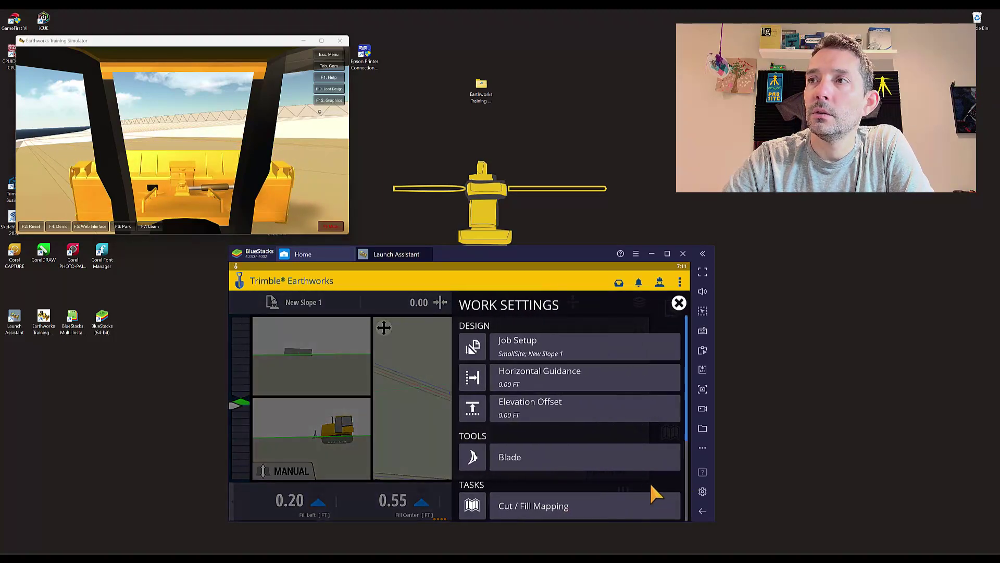
{"action": "left_click", "coordinate": [556, 345]}
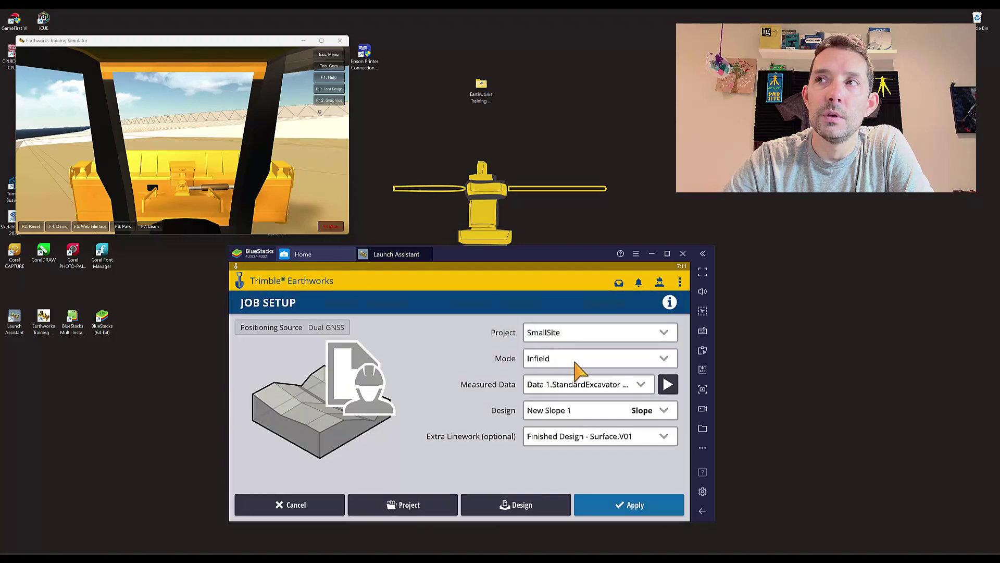
{"action": "left_click", "coordinate": [519, 508]}
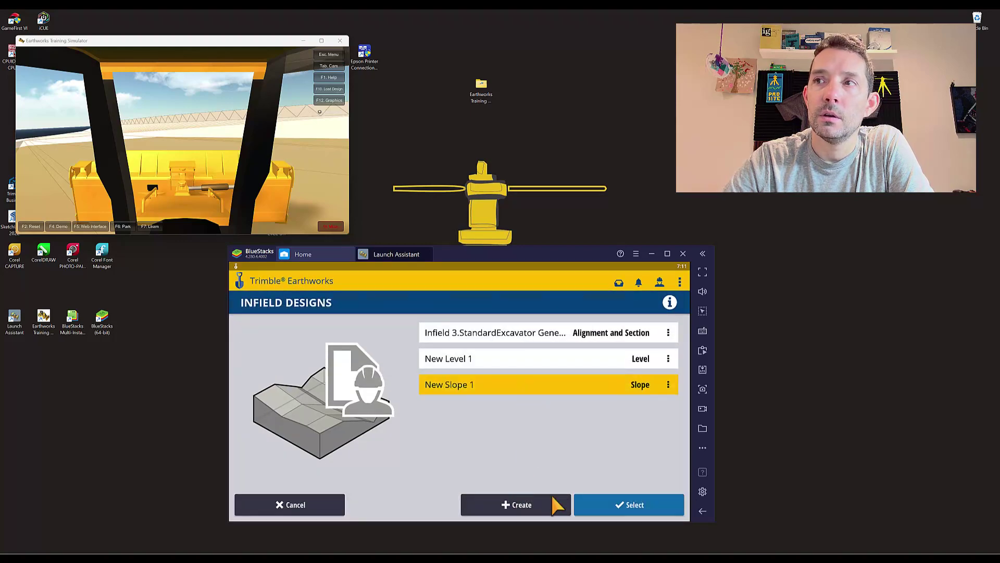
{"action": "left_click", "coordinate": [537, 511]}
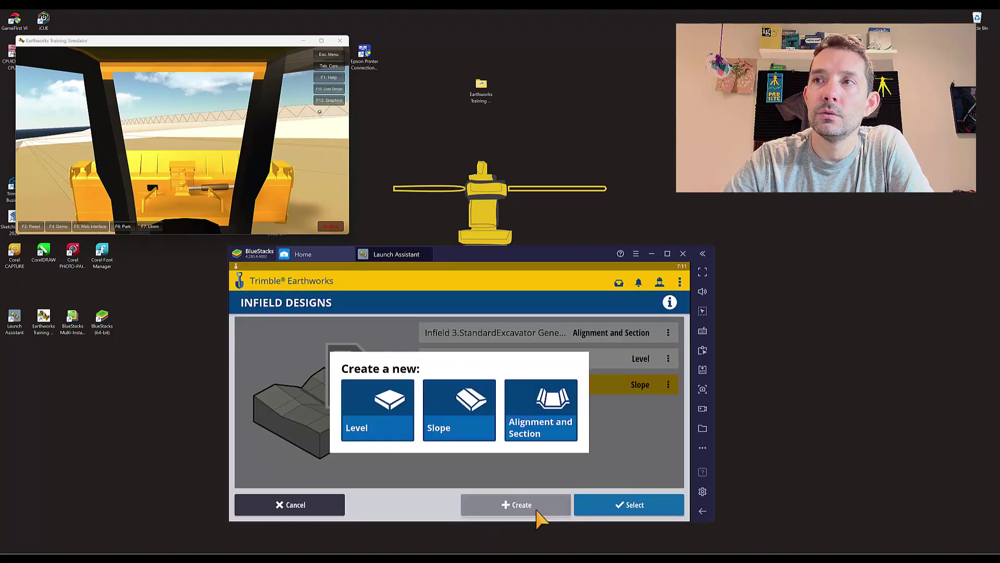